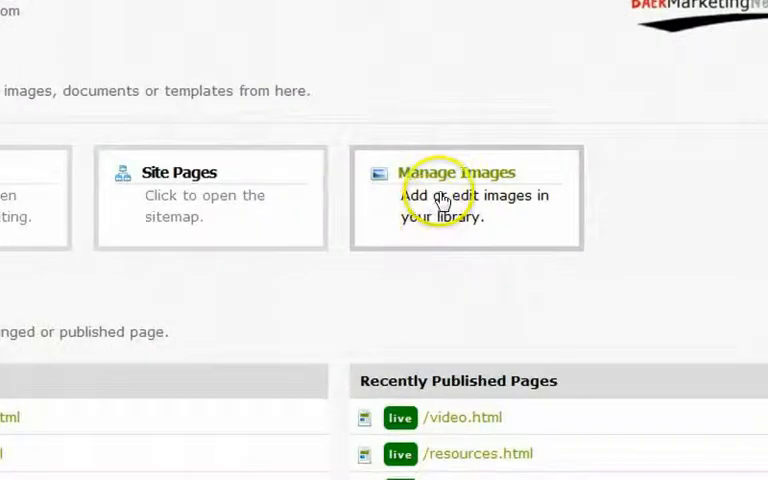
# Open Manage Images and highlight beatricevirgil.jpg's listed 300x450 size in its overlay.
pyautogui.click(439, 201)
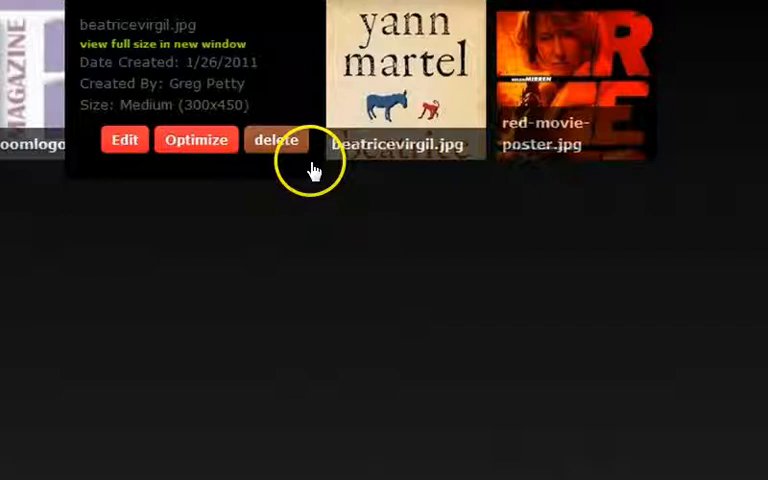
pyautogui.moveTo(405, 90)
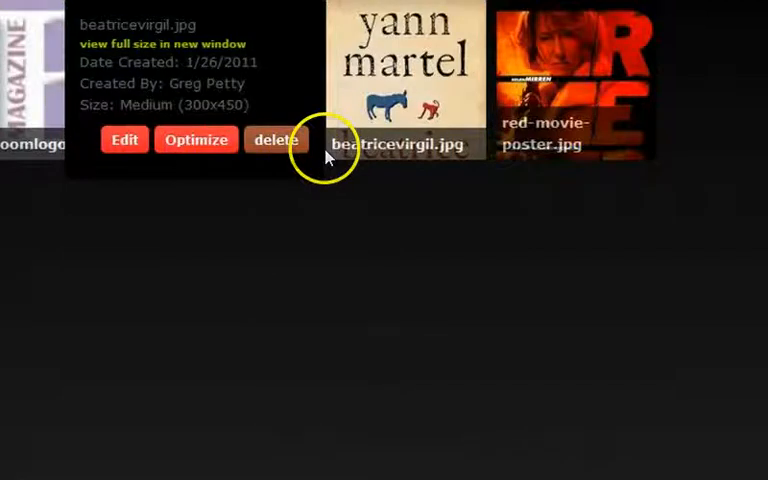
pyautogui.moveTo(333, 152)
pyautogui.mouseDown()
pyautogui.moveTo(295, 142)
pyautogui.moveTo(295, 152)
pyautogui.mouseUp()
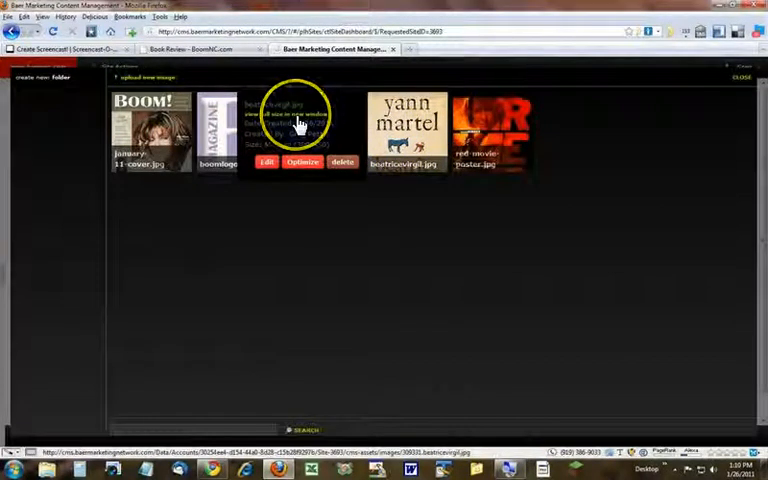
pyautogui.click(298, 123)
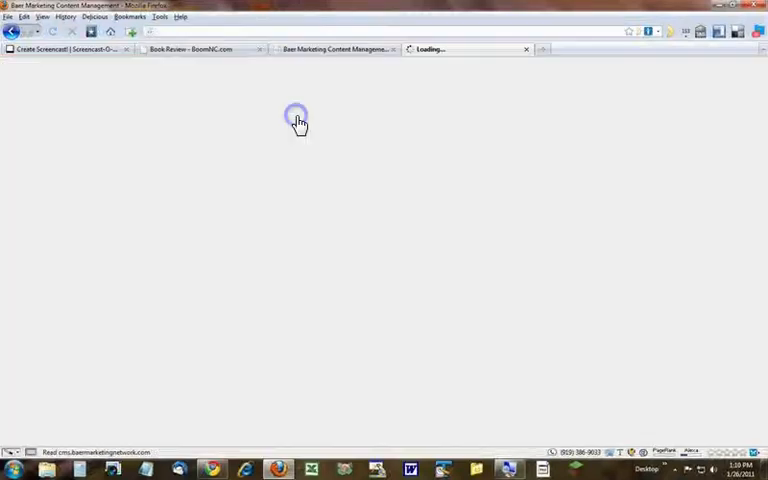
pyautogui.click(334, 52)
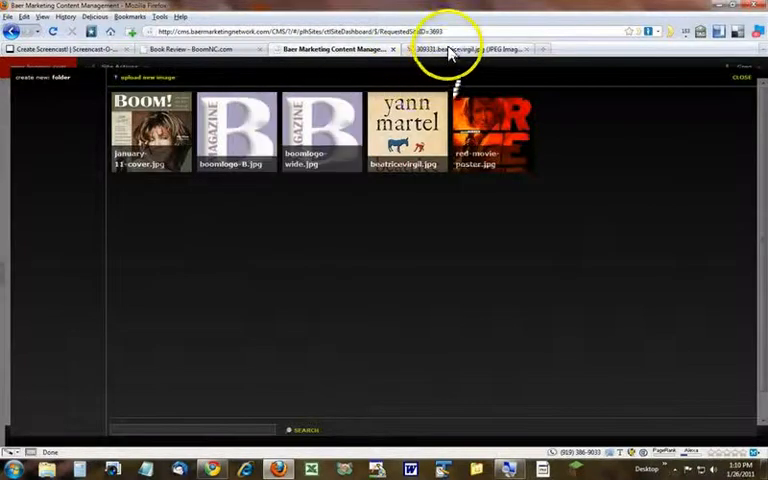
pyautogui.click(452, 51)
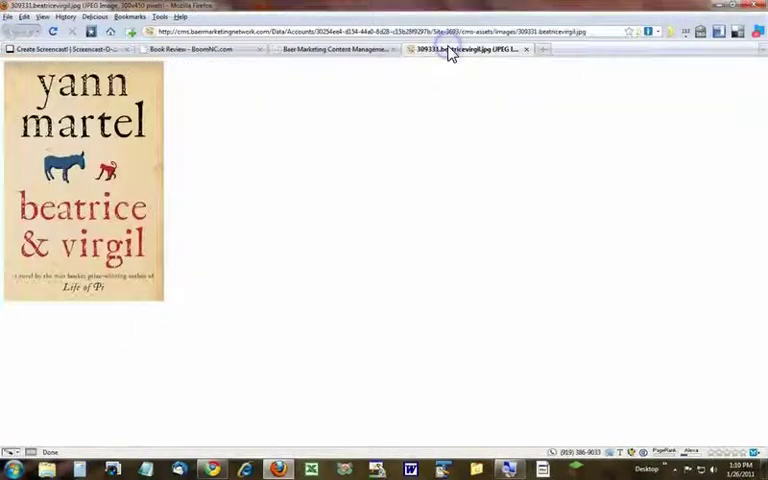
pyautogui.click(362, 55)
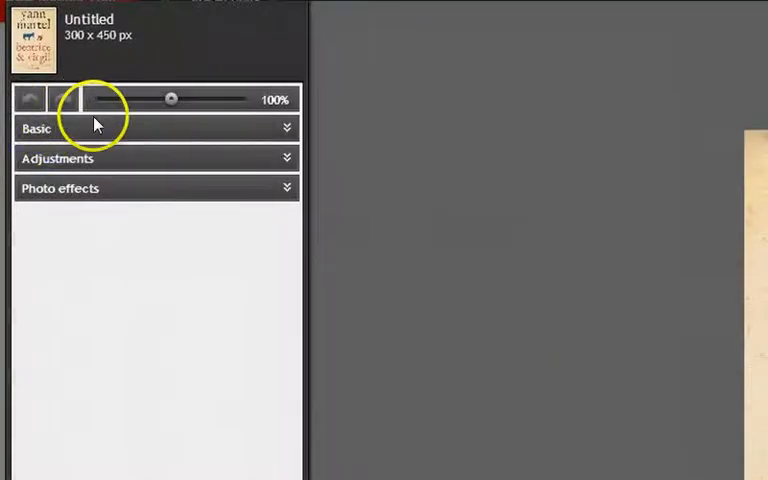
pyautogui.scroll(2, 94, 122)
pyautogui.scroll(-2, 94, 122)
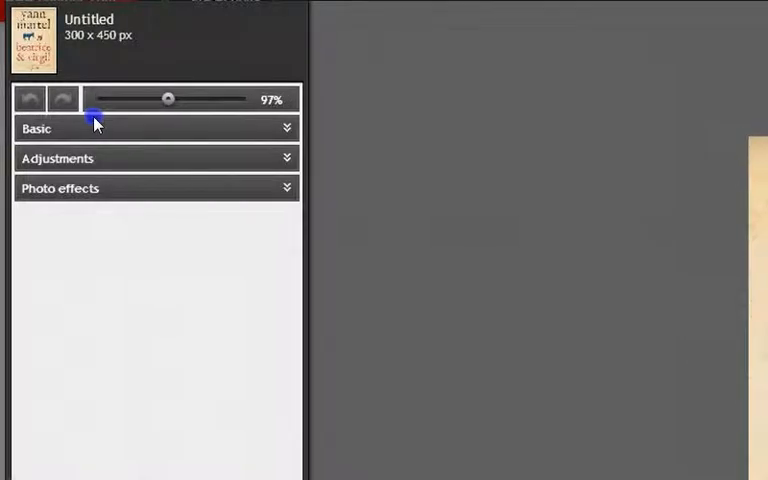
pyautogui.scroll(1, 94, 122)
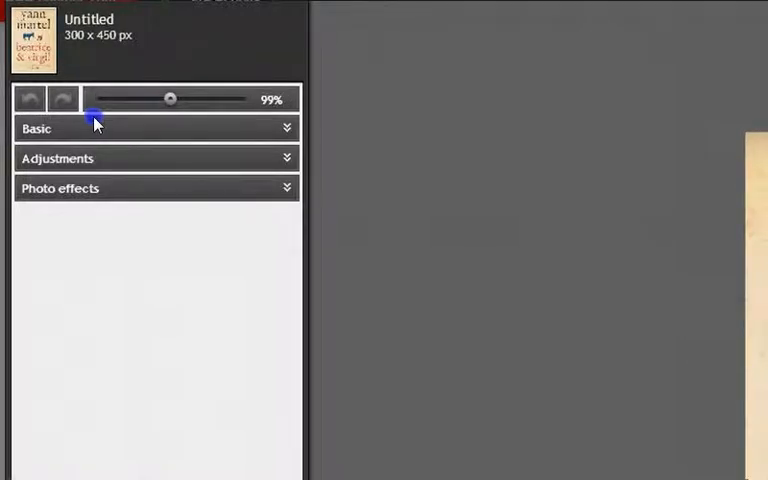
pyautogui.scroll(1, 94, 122)
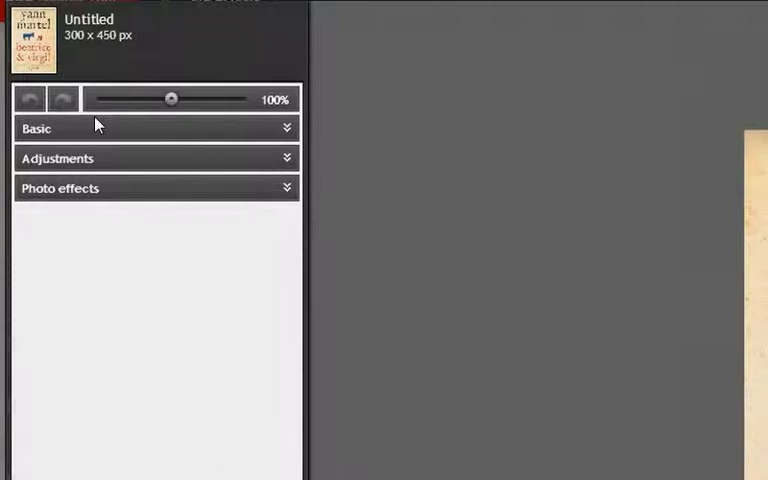
# Resize the cover to width 200 (300 high, proportions constrained), apply, finish and save.
pyautogui.click(150, 136)
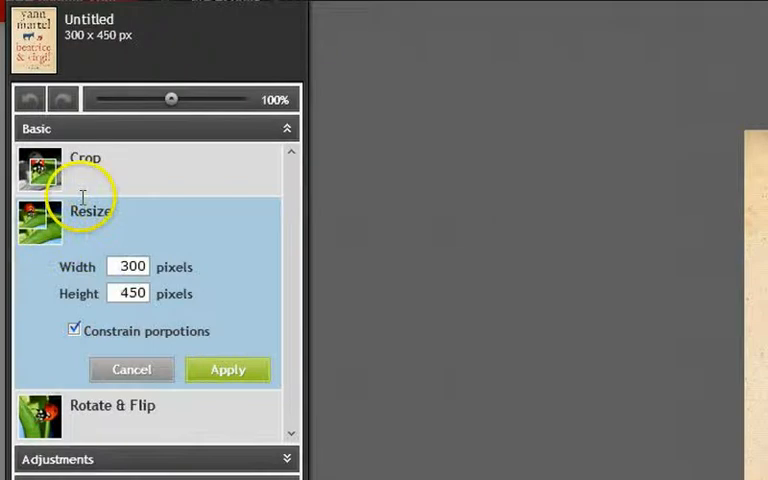
pyautogui.click(75, 197)
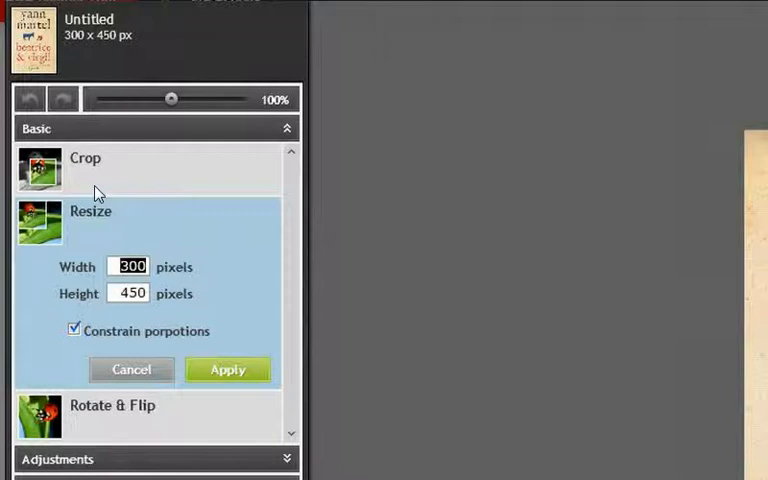
pyautogui.write('20')
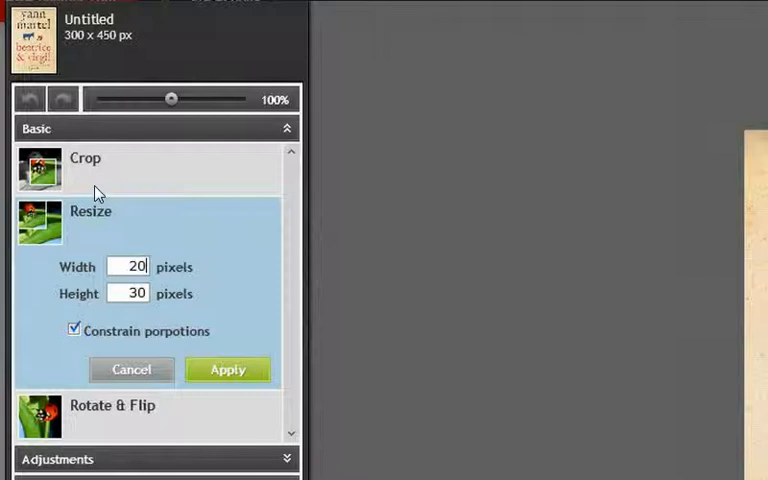
pyautogui.write('0')
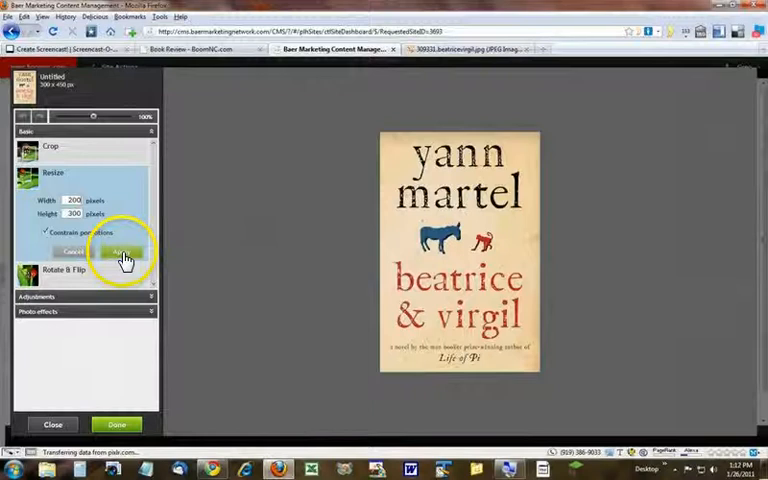
pyautogui.click(122, 257)
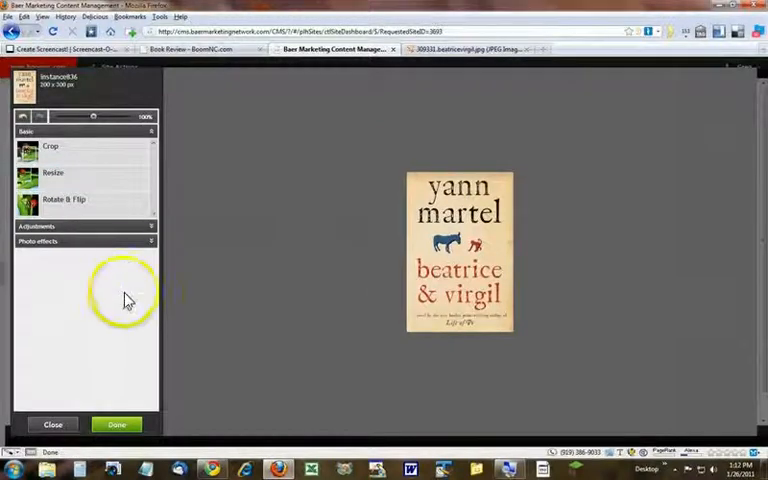
pyautogui.click(118, 430)
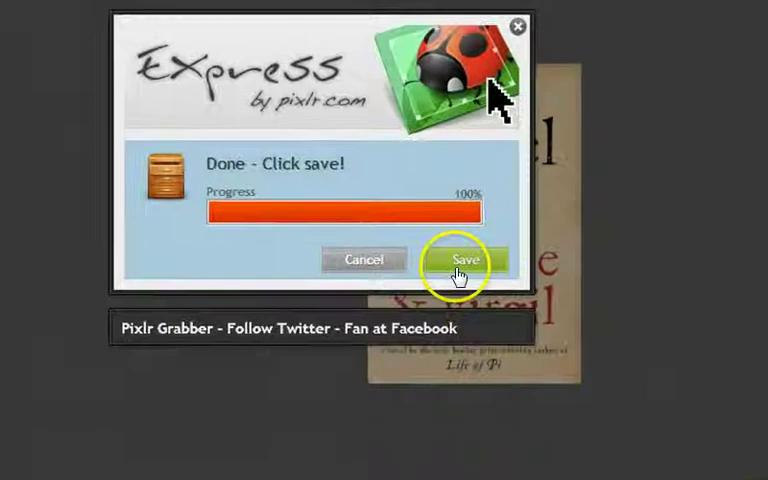
pyautogui.click(457, 272)
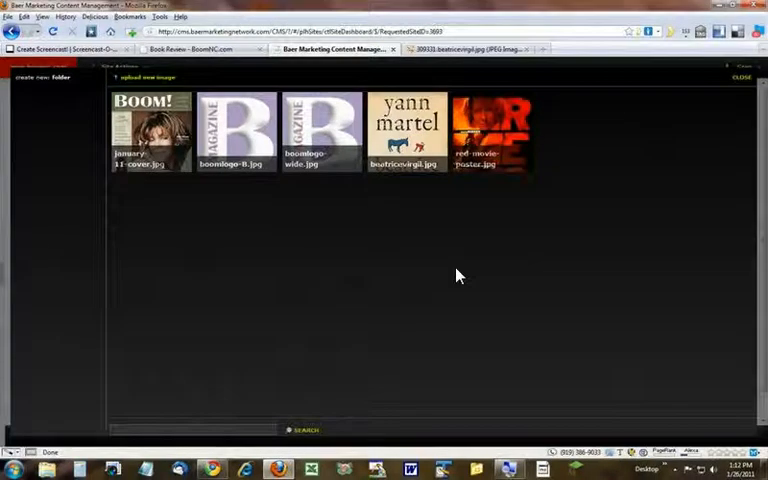
# Open the resized 200 x 300 cover at full size alongside the original 300 x 450 tab.
pyautogui.click(463, 266)
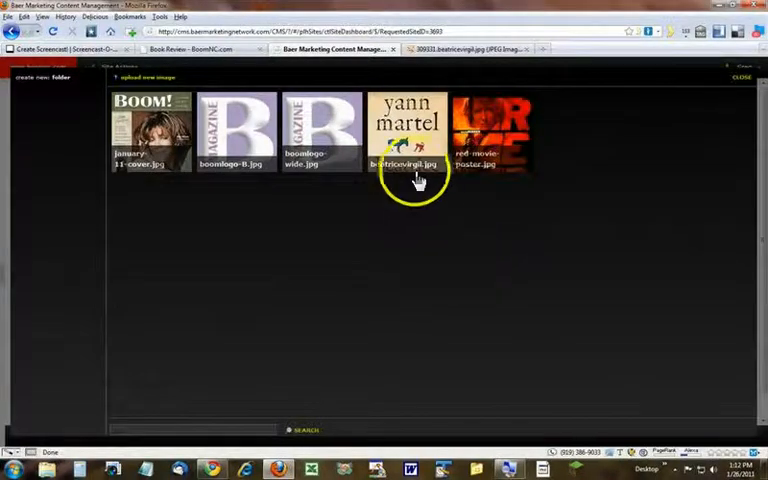
pyautogui.click(455, 52)
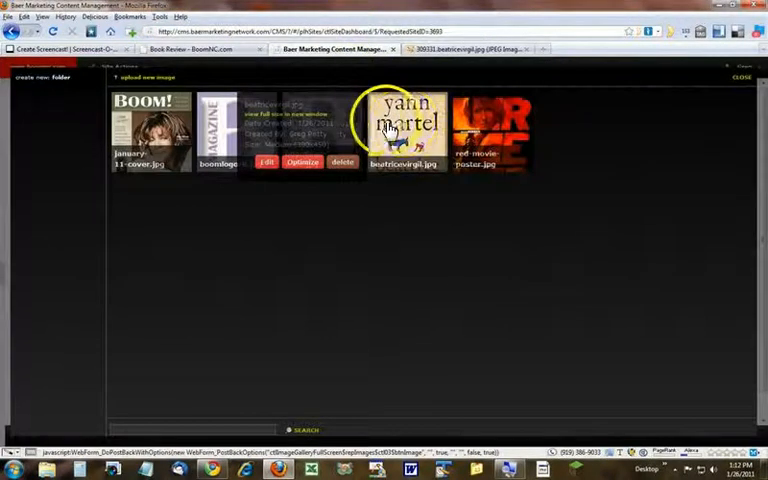
pyautogui.click(308, 115)
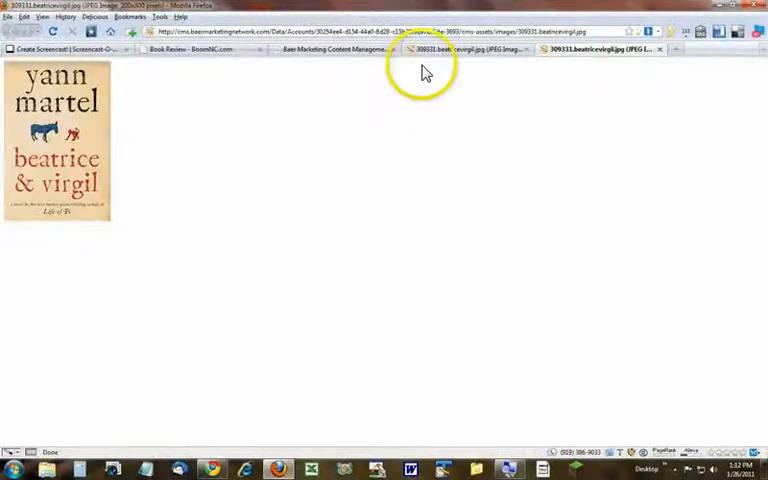
pyautogui.click(495, 61)
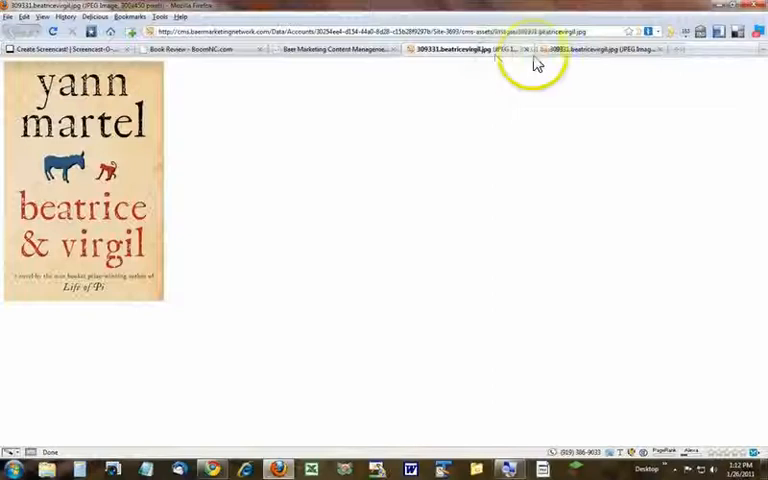
# Flip between the original and resized cover tabs to compare, ending on the CMS library.
pyautogui.click(575, 58)
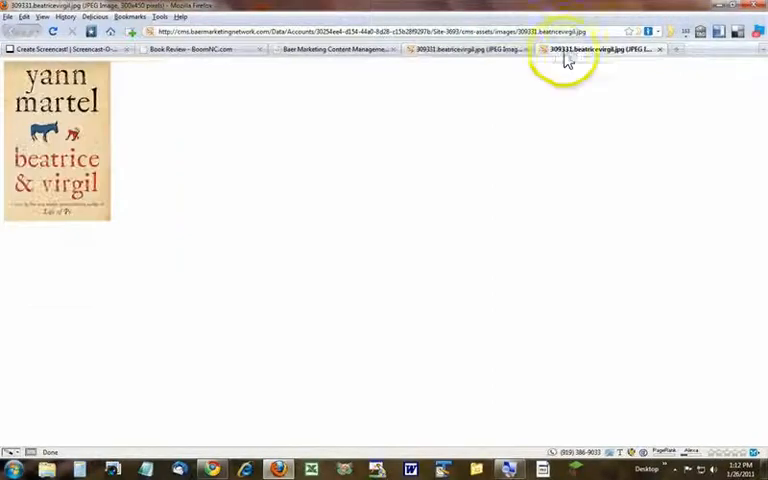
pyautogui.click(492, 52)
pyautogui.click(578, 60)
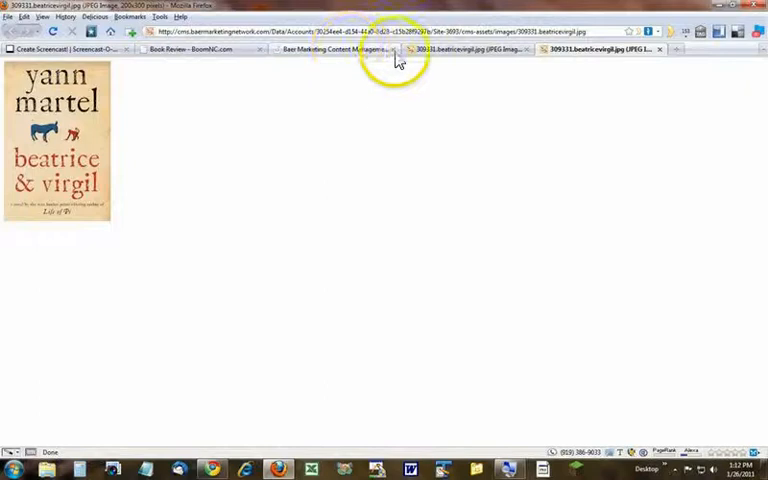
pyautogui.click(357, 50)
pyautogui.moveTo(388, 140)
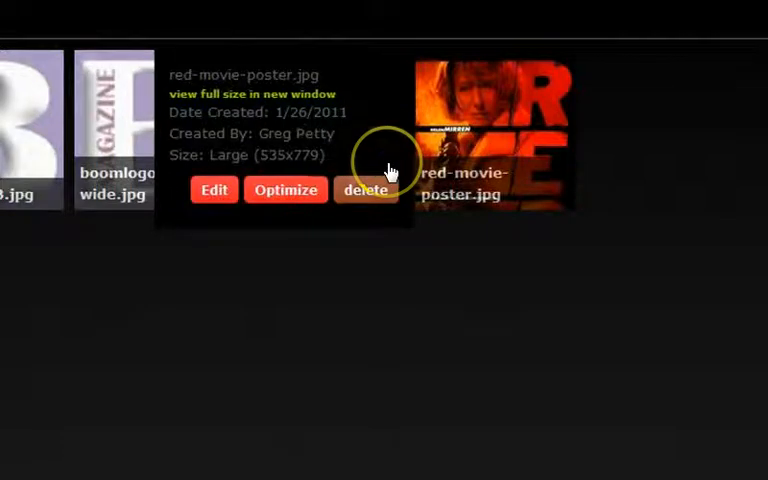
# Open red-movie-poster.jpg in Pixlr Express and select its current 535 width in Resize.
pyautogui.click(389, 172)
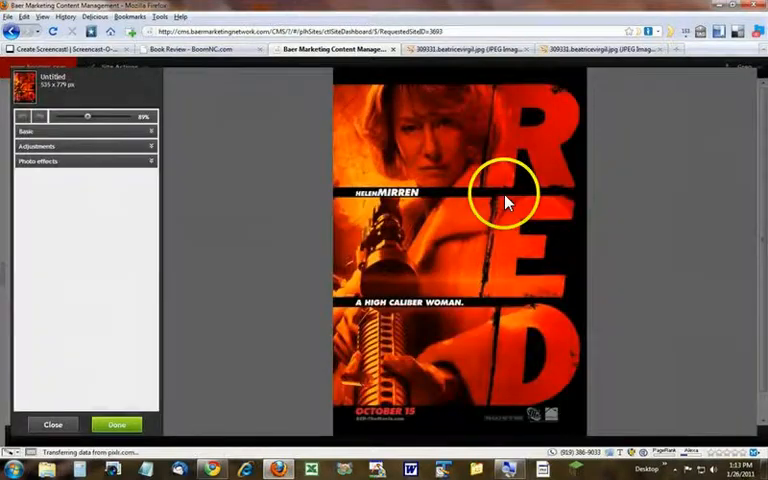
pyautogui.click(150, 134)
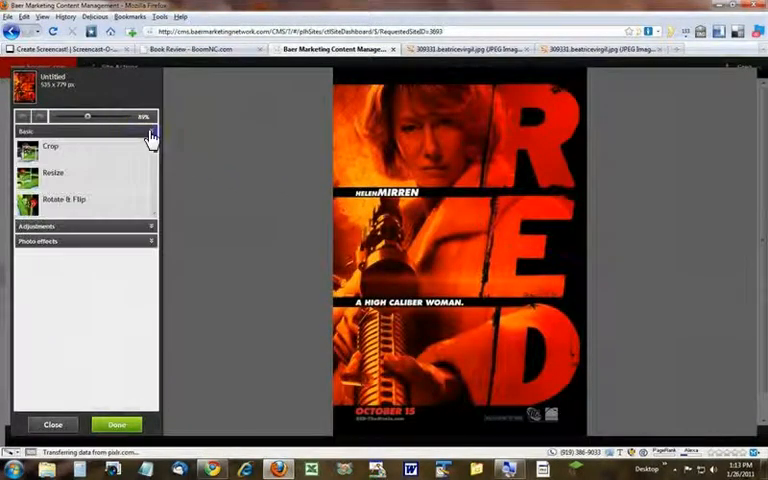
pyautogui.click(56, 172)
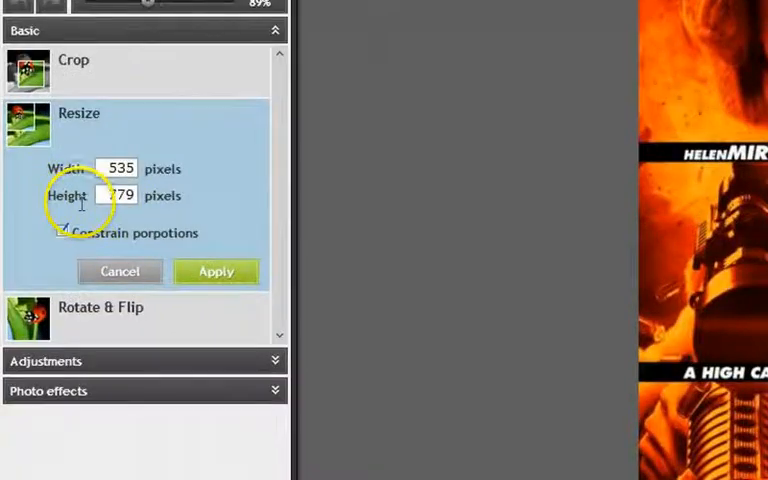
pyautogui.click(65, 195)
pyautogui.write('180')
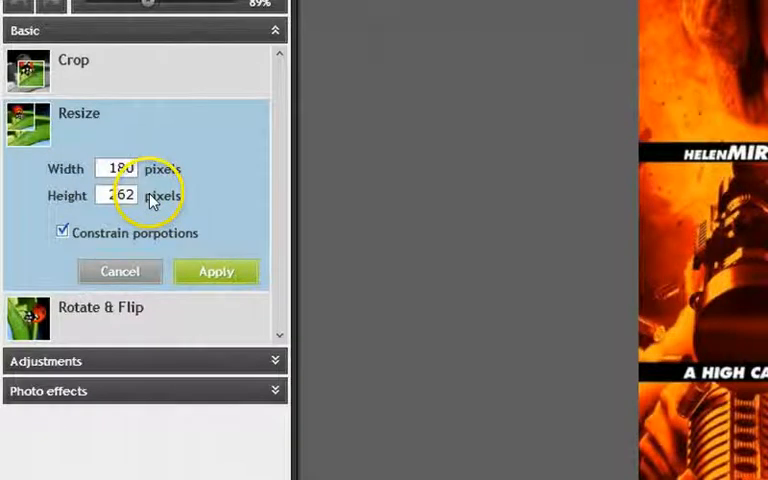
# Resize the poster to 180 x 262 with proportions constrained, apply, finish and save.
pyautogui.click(158, 196)
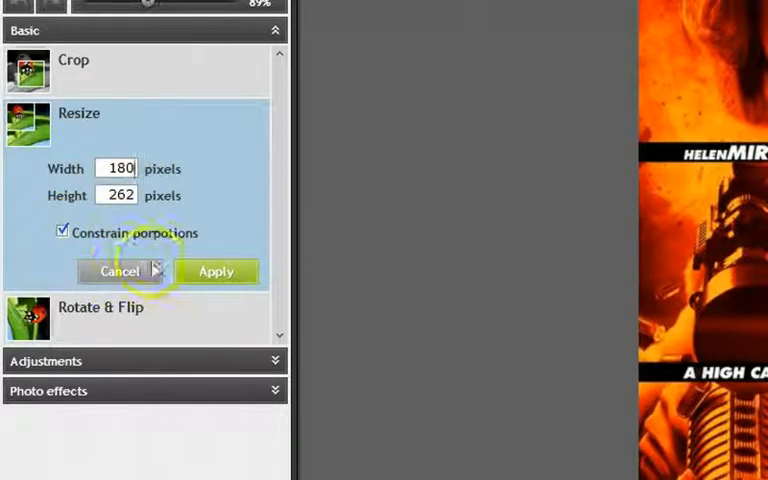
pyautogui.click(121, 268)
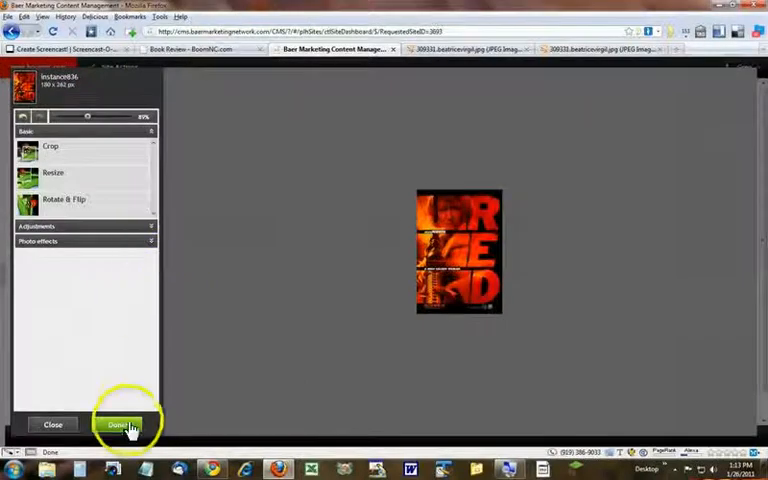
pyautogui.click(120, 427)
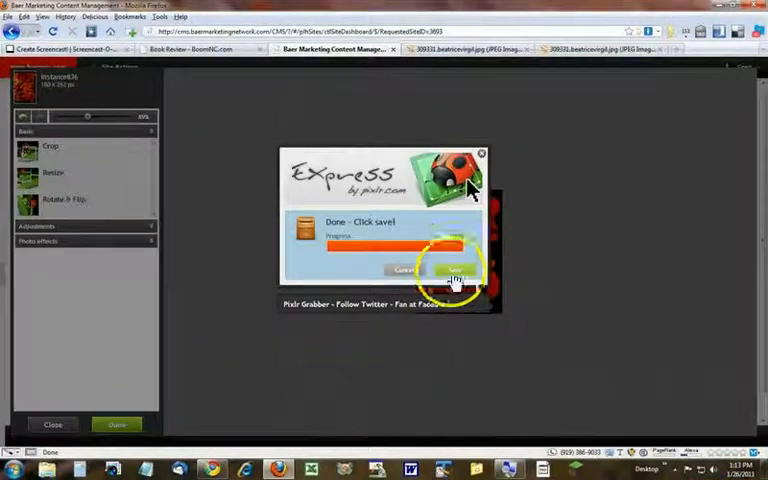
pyautogui.click(453, 274)
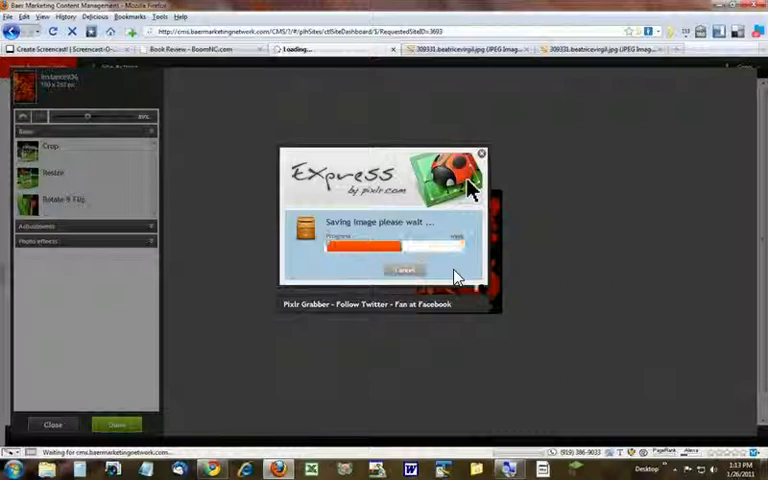